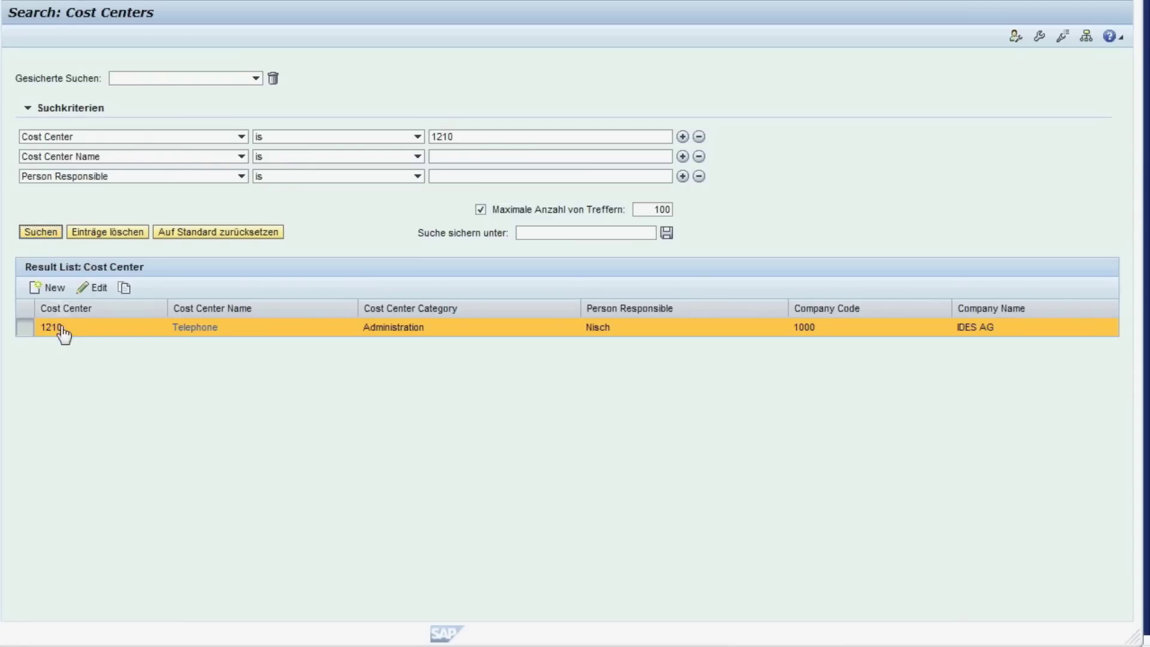
# - Open the Telephone cost center 1210 and collapse its General Data, Compliance and Address sections
pyautogui.click(197, 330)
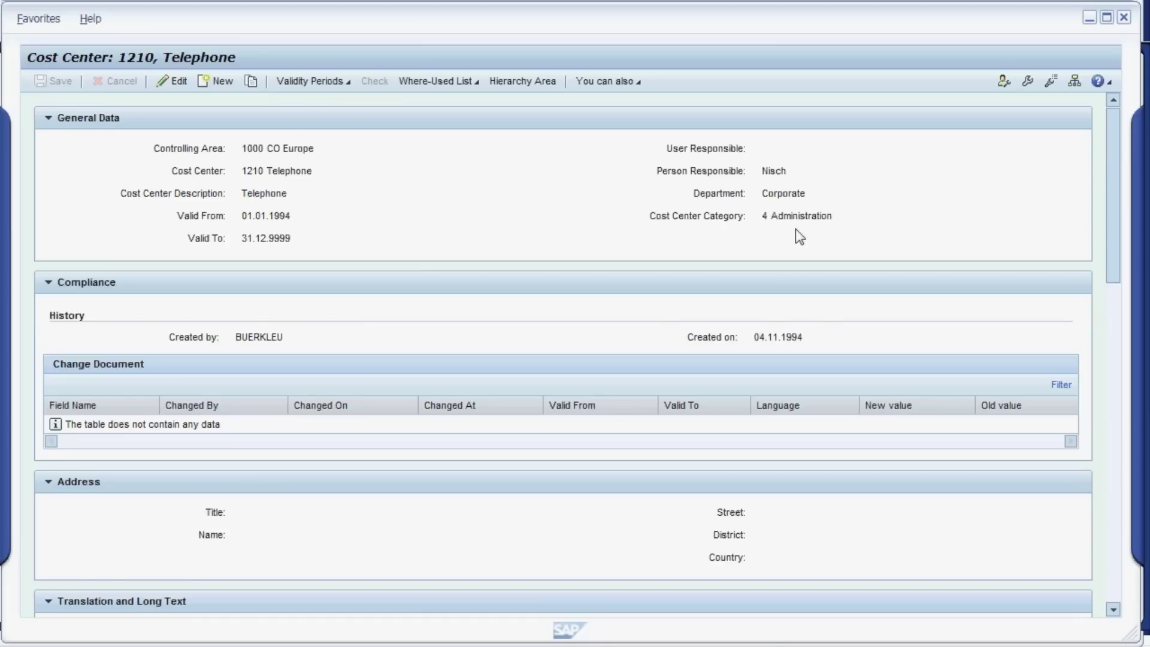
pyautogui.click(48, 119)
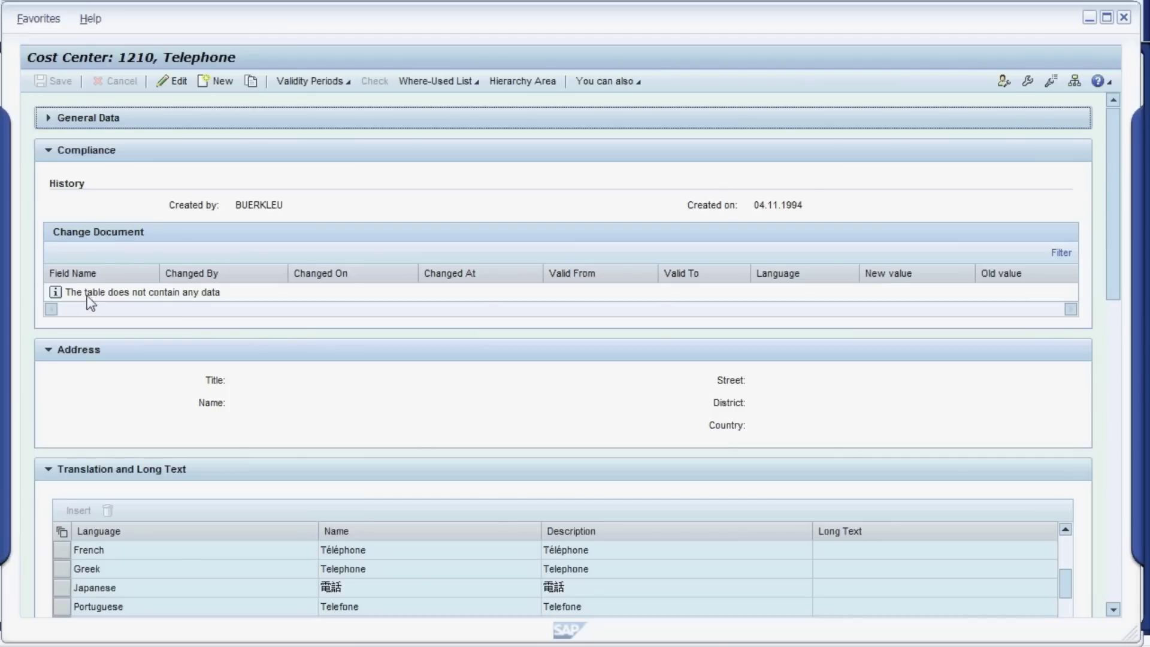
pyautogui.click(63, 157)
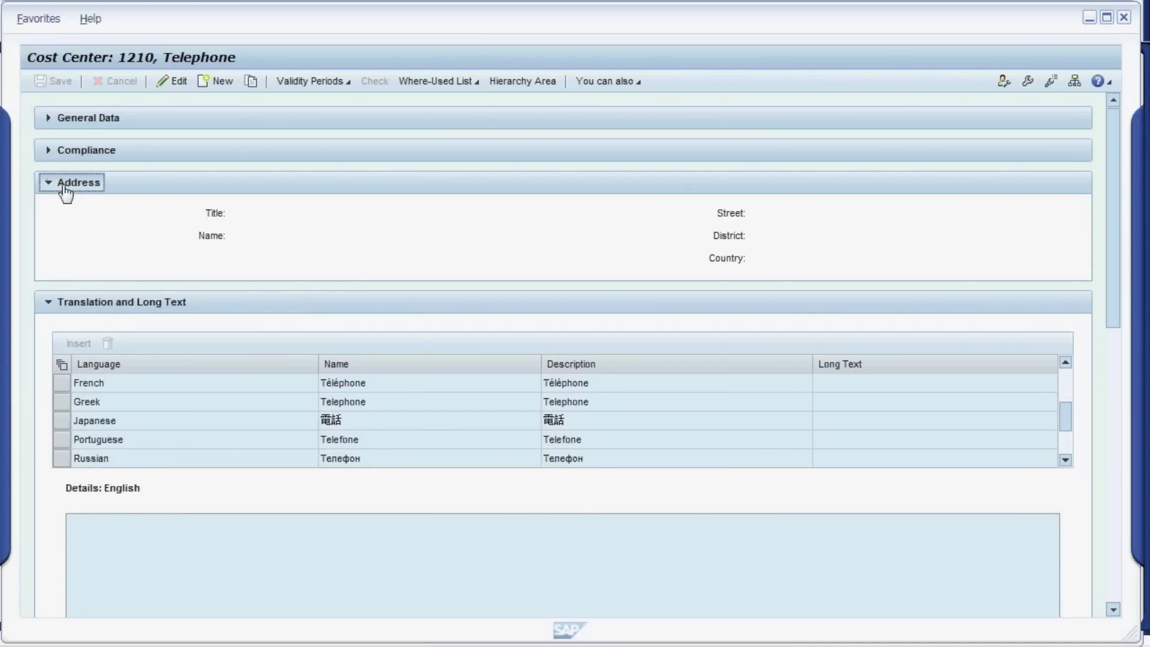
pyautogui.click(66, 191)
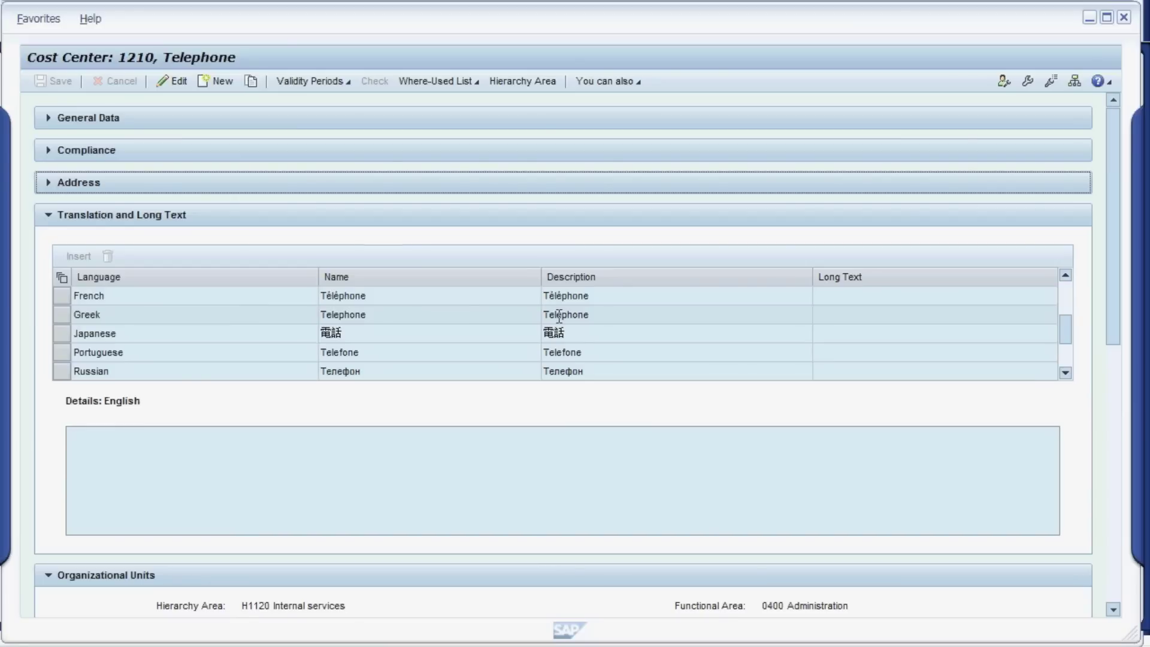
# - Put the cost center in edit mode and set both the name and the description of the Greek translation to Telefon
pyautogui.click(170, 82)
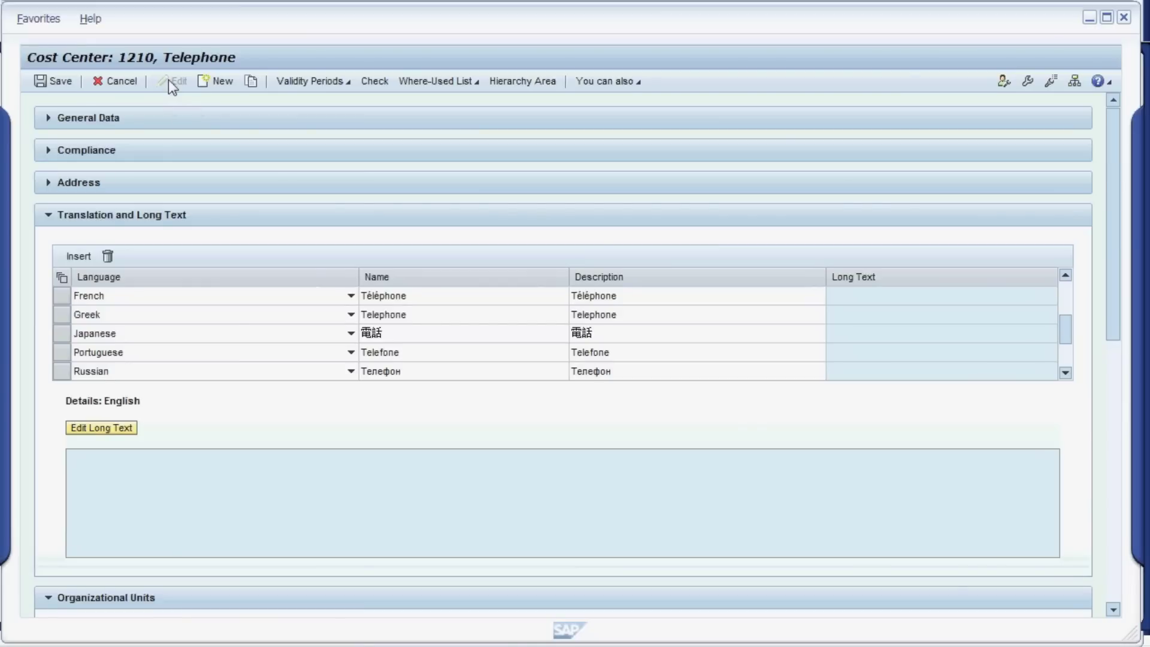
pyautogui.click(410, 315)
pyautogui.moveTo(410, 315); pyautogui.dragTo(340, 314)
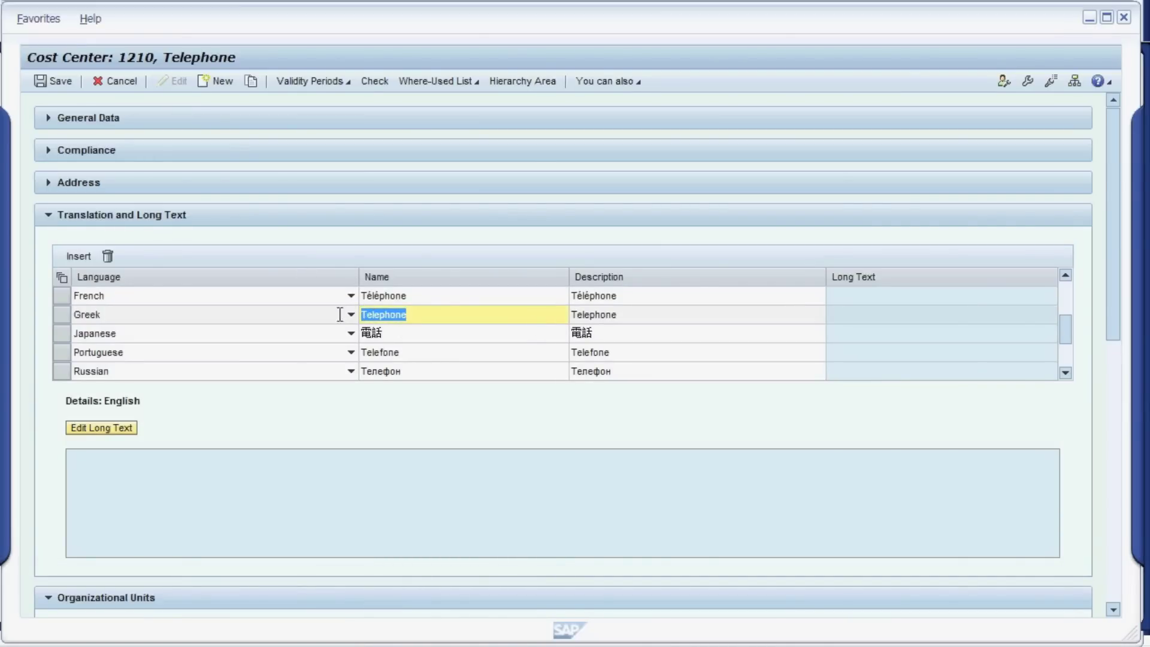
pyautogui.write('Telefon')
pyautogui.press('Tab')
pyautogui.write('Telefon')
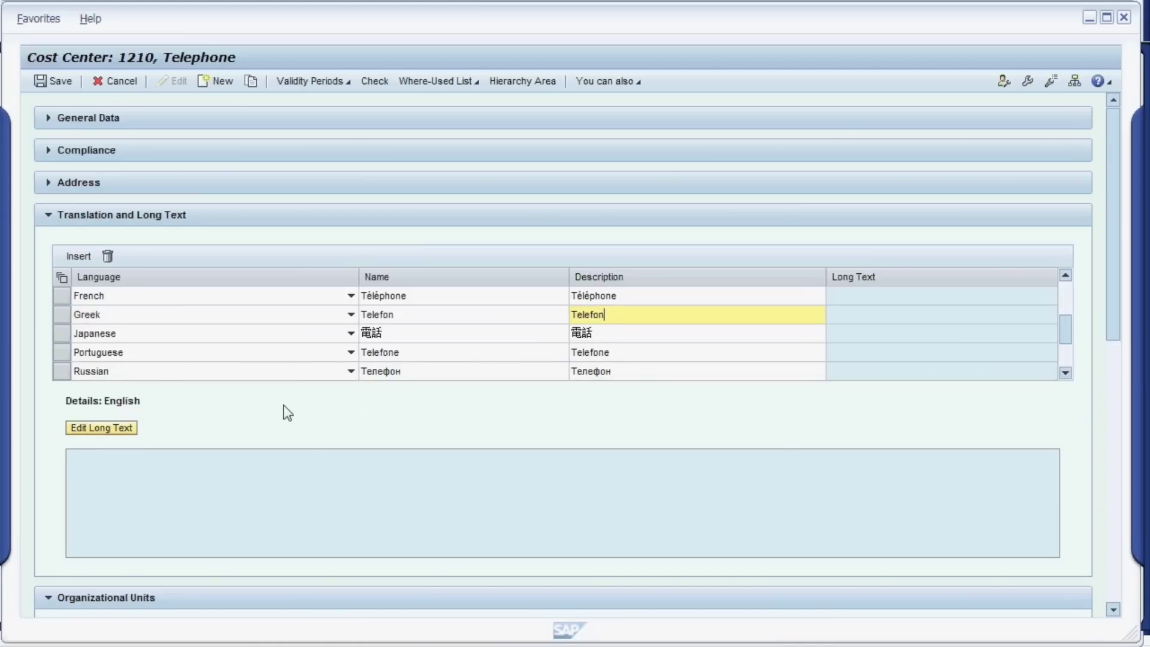
# - Look through the Organizational Units, Templates, Control and Communication sections of the cost center
pyautogui.scroll(-3, 263, 400)
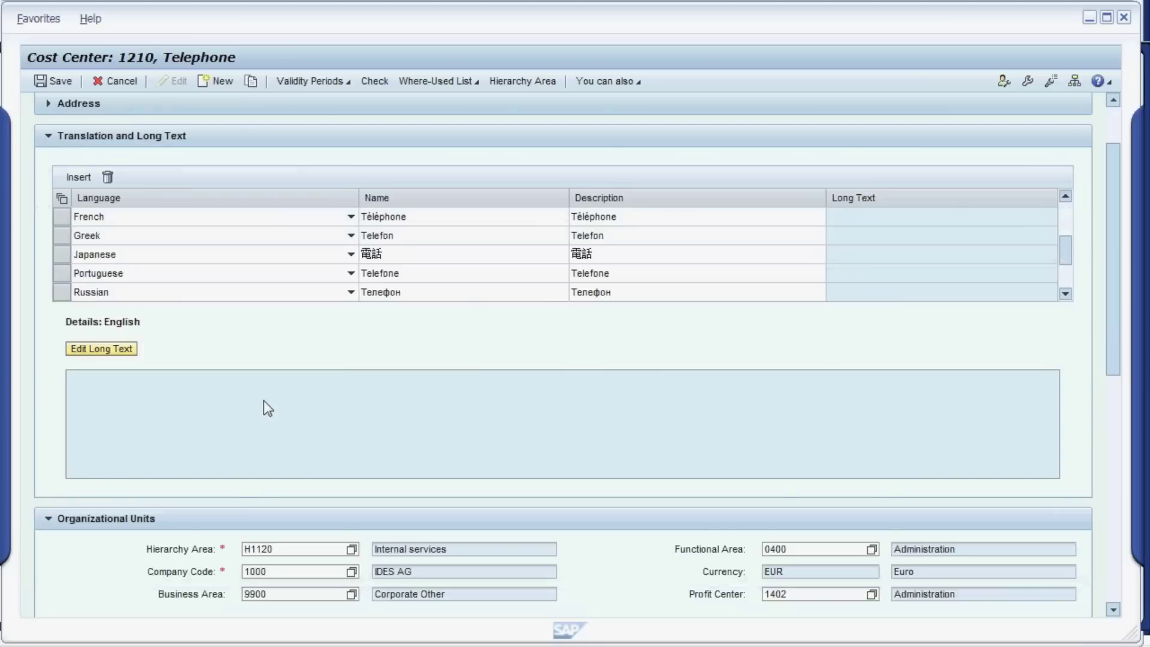
pyautogui.scroll(-2, 264, 401)
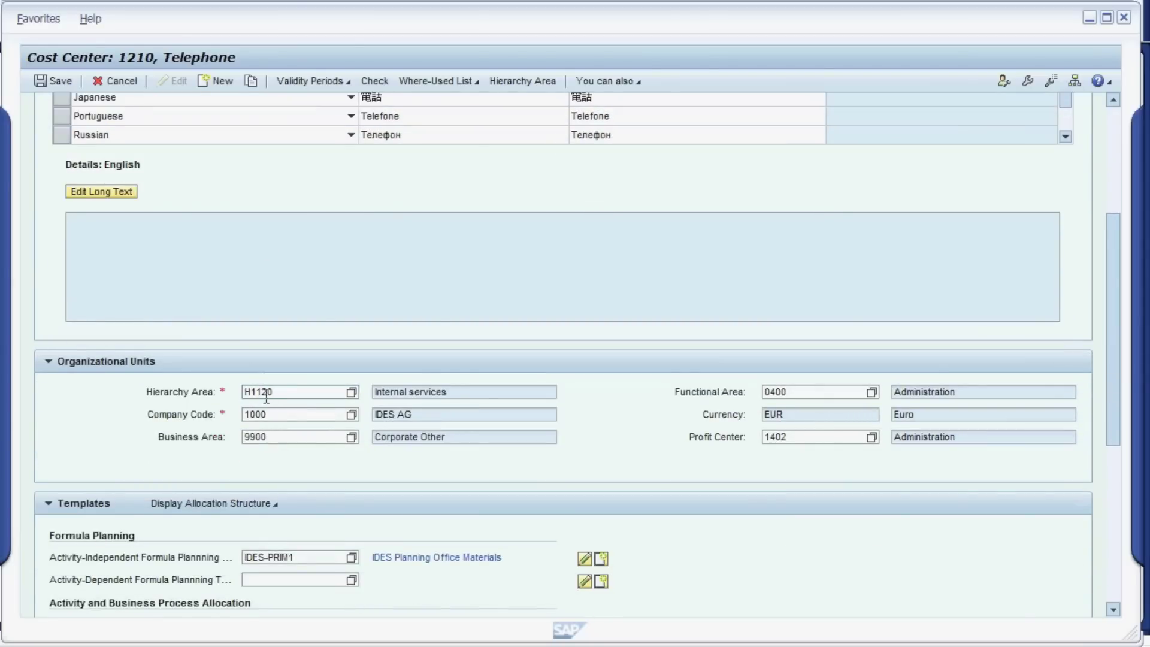
pyautogui.scroll(-2, 337, 407)
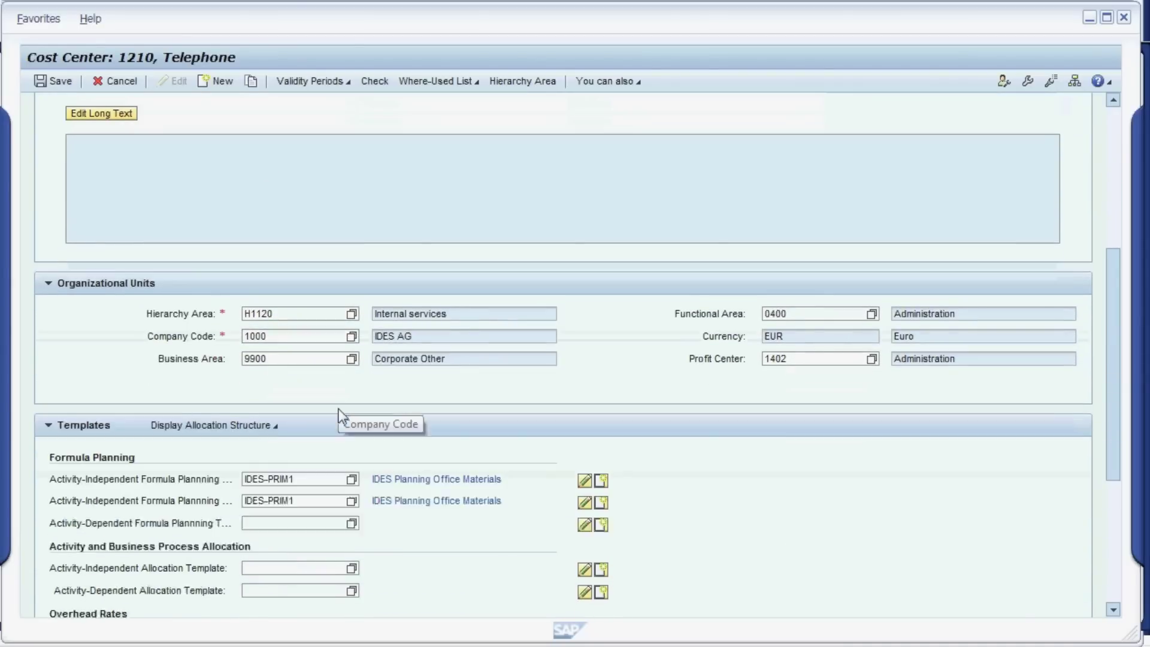
pyautogui.scroll(-2, 254, 384)
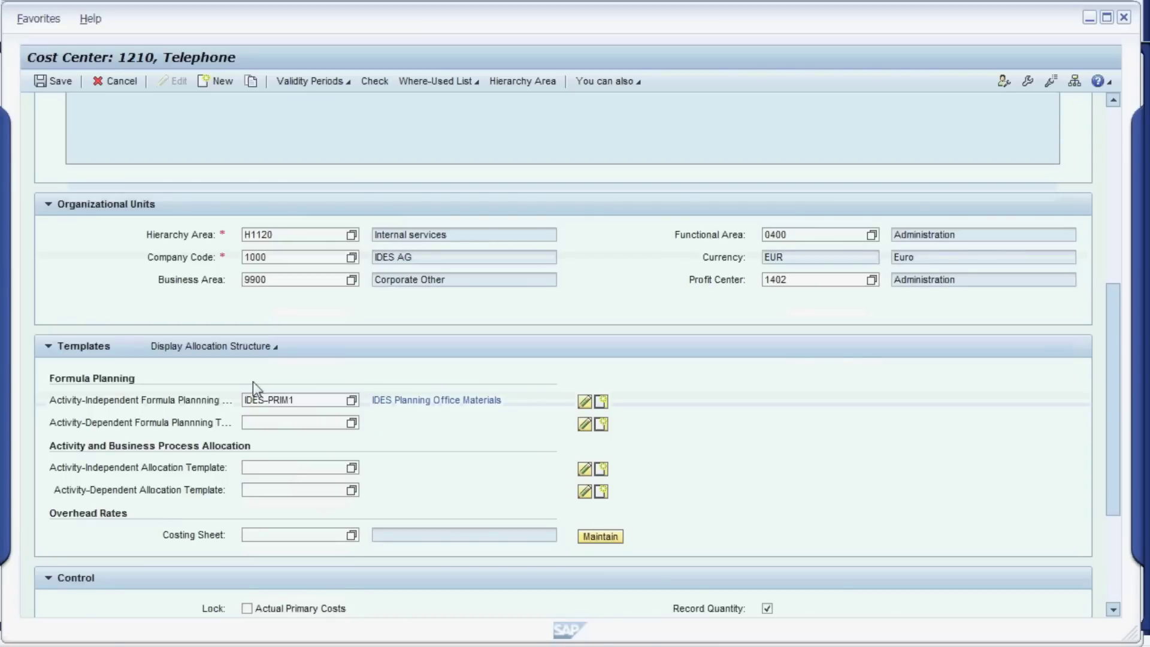
pyautogui.scroll(-5, 252, 382)
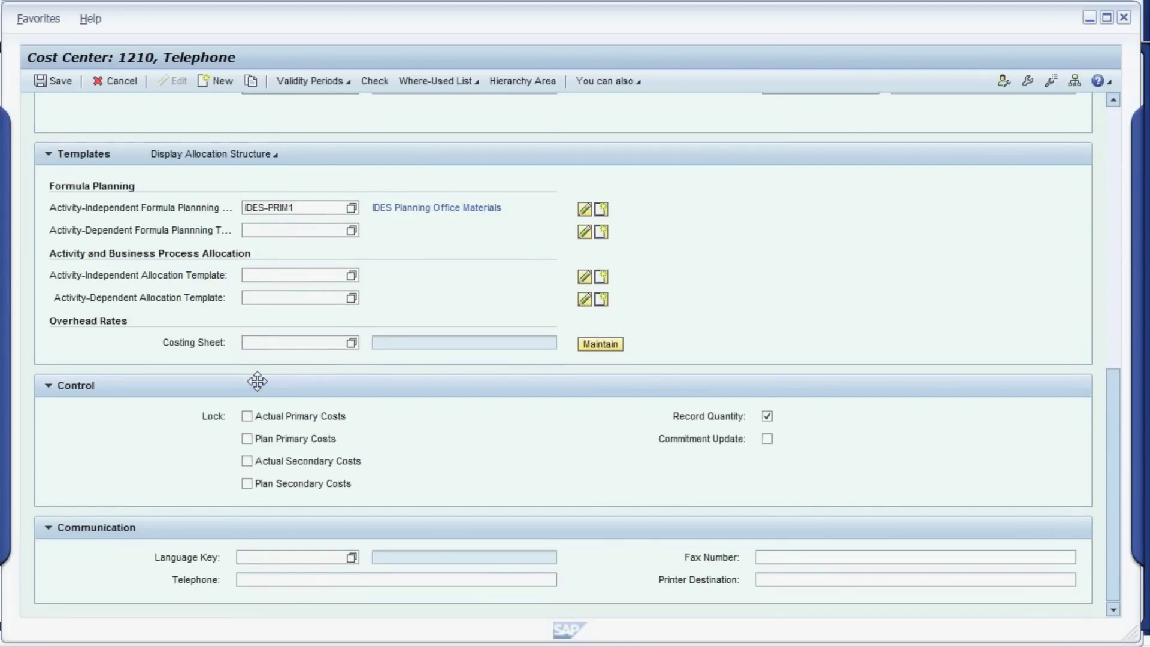
pyautogui.scroll(15, 257, 381)
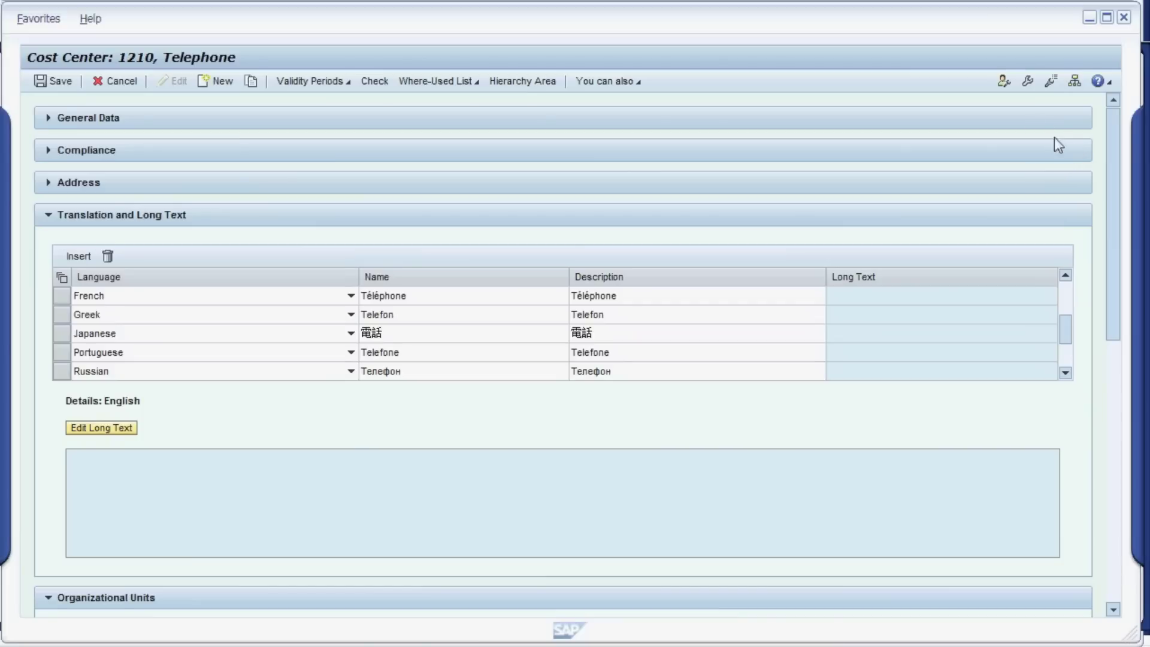
# - Remove the Address and Templates blocks from the page through personalization, save it, and collapse Translation and Long Text
pyautogui.click(1004, 82)
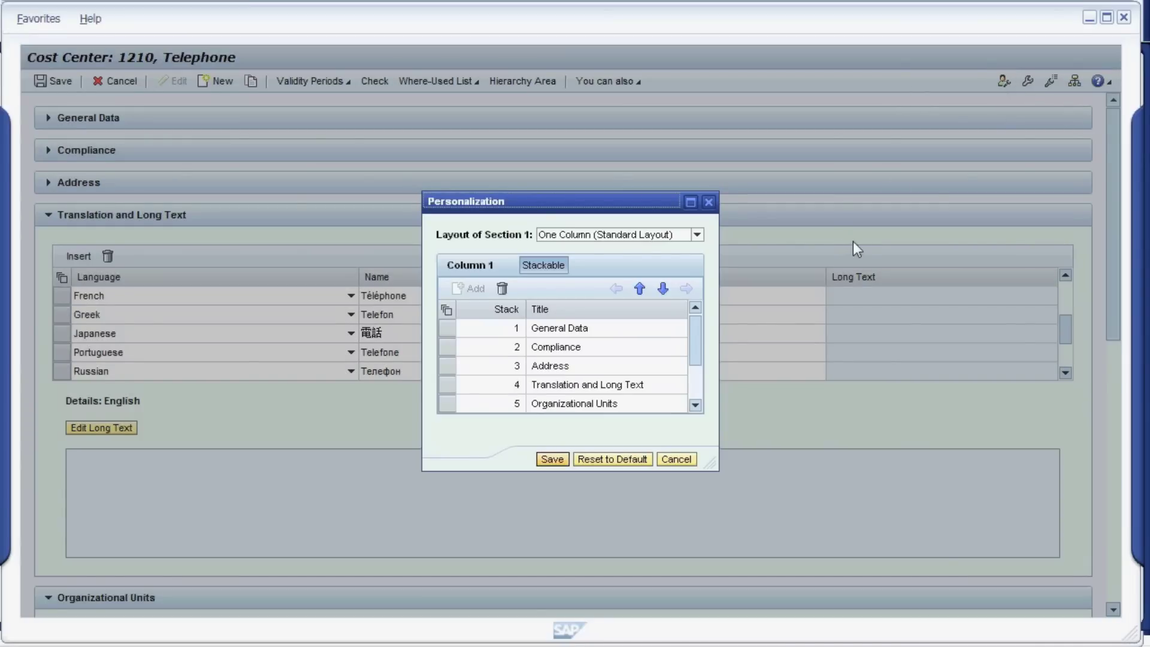
pyautogui.click(447, 367)
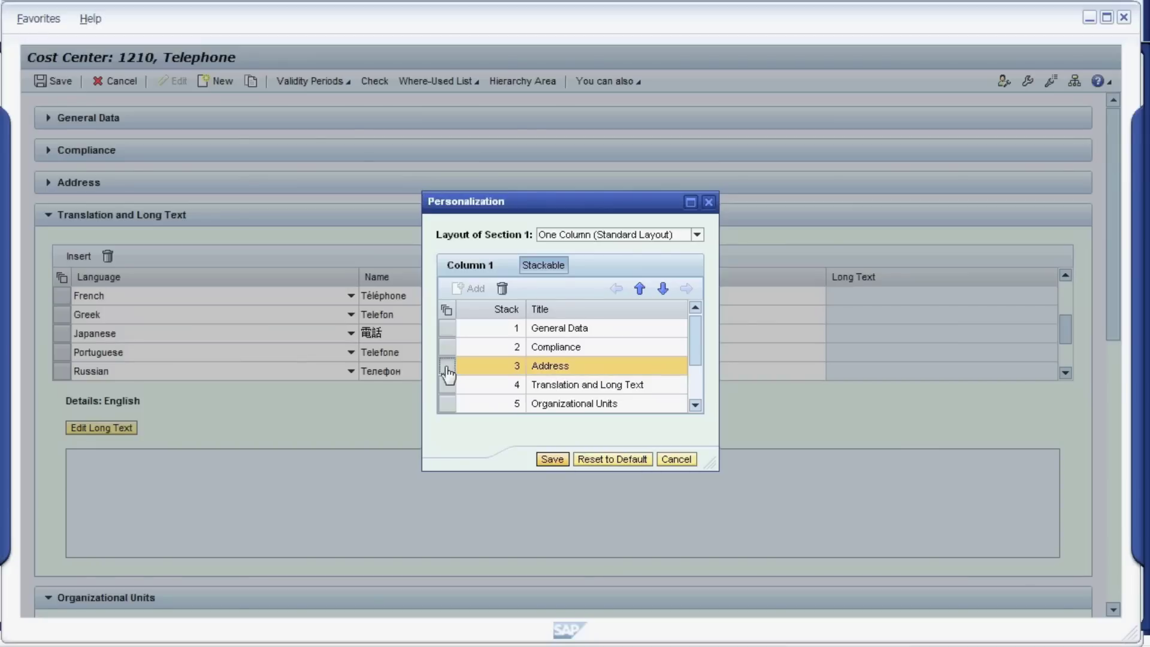
pyautogui.click(502, 290)
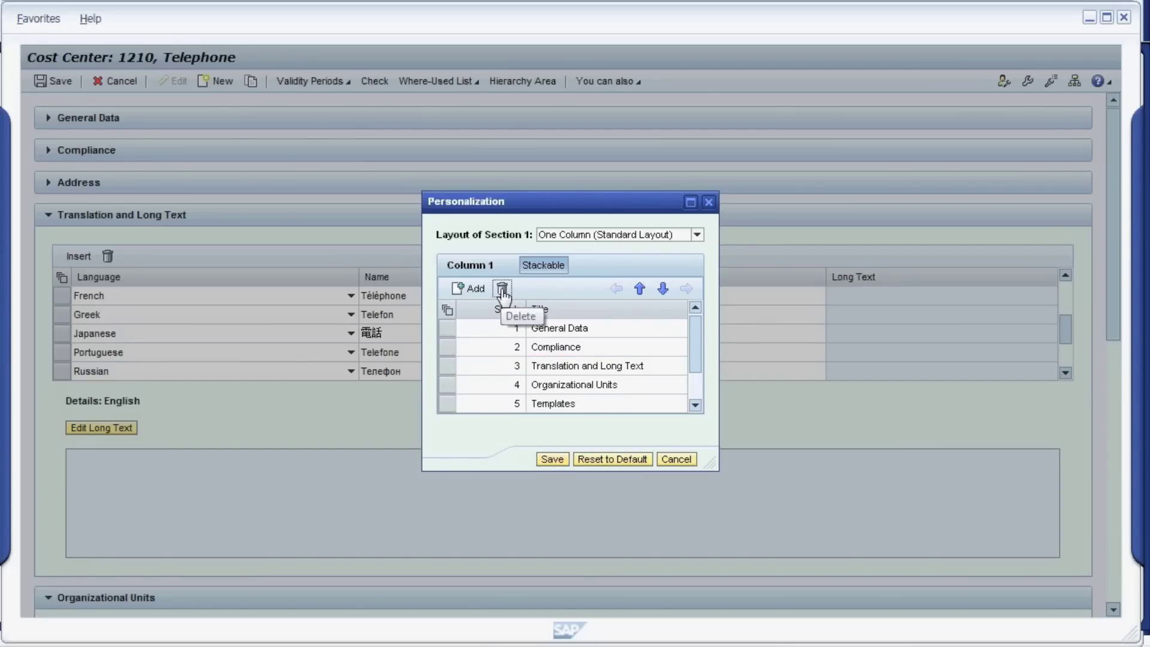
pyautogui.click(445, 405)
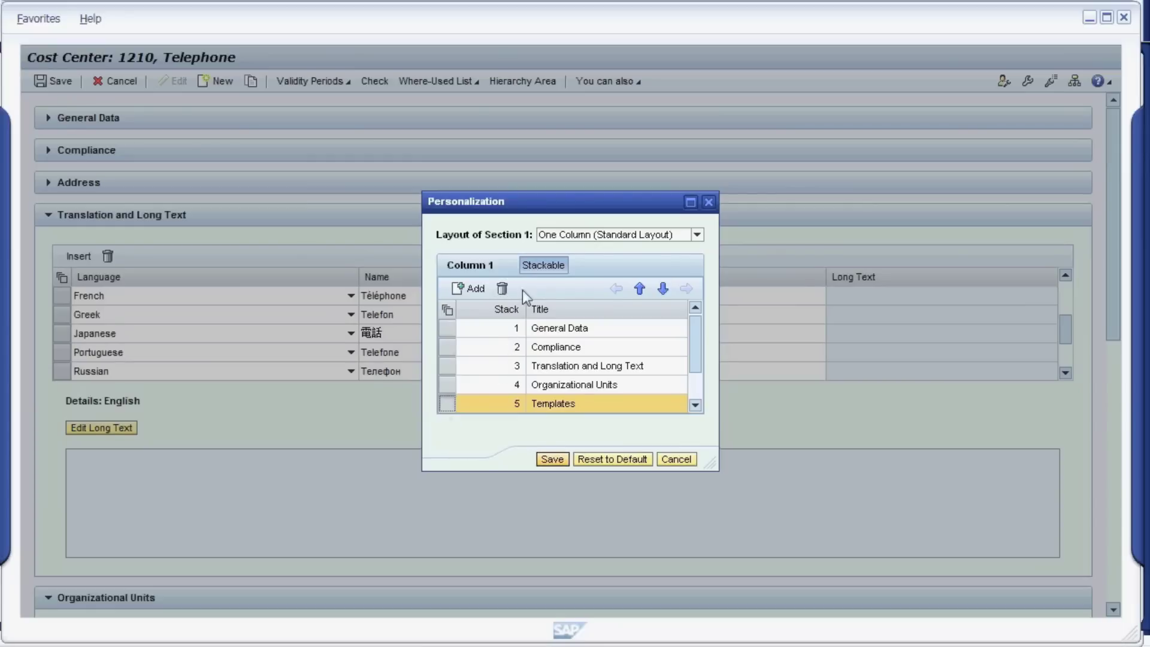
pyautogui.click(502, 290)
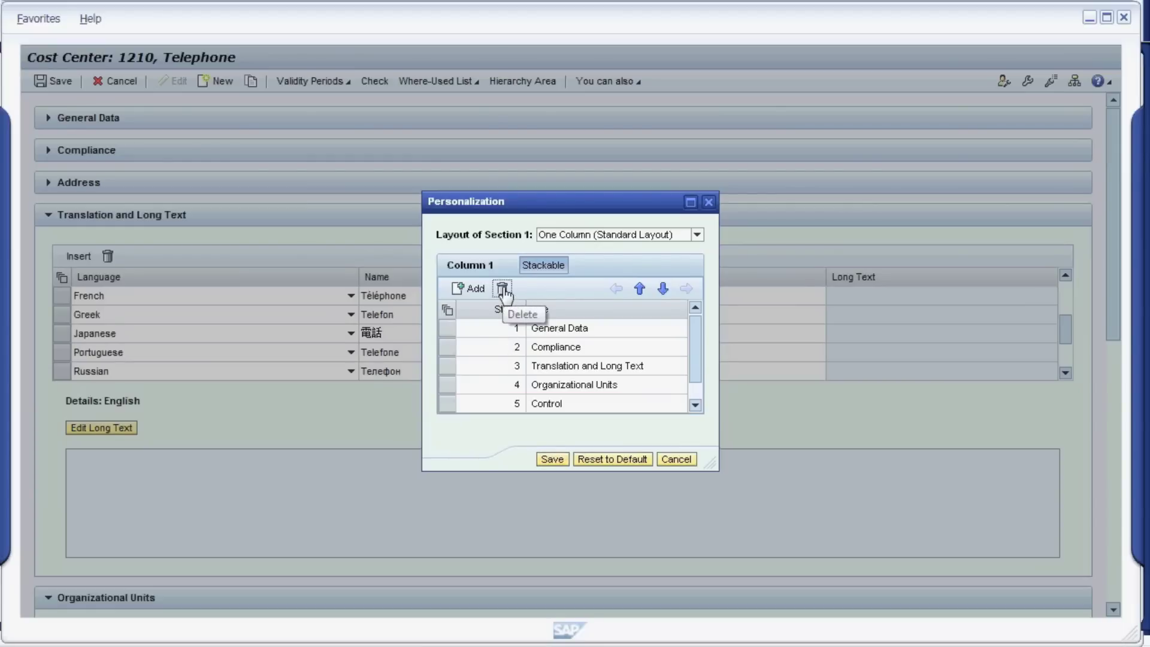
pyautogui.click(552, 459)
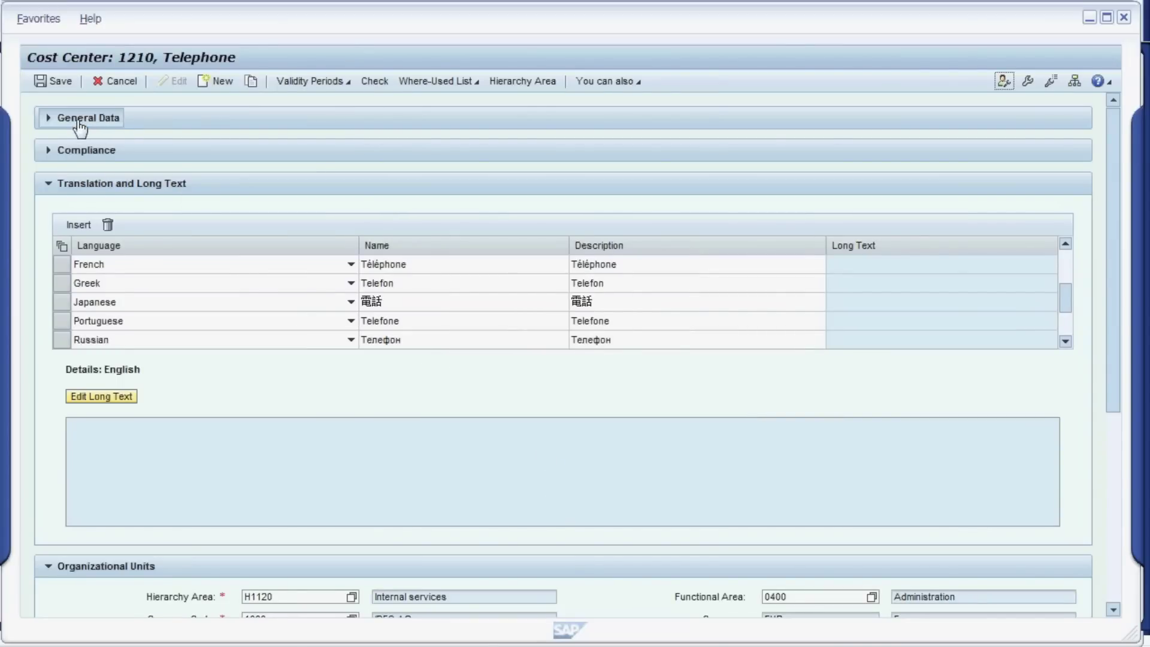
pyautogui.click(67, 191)
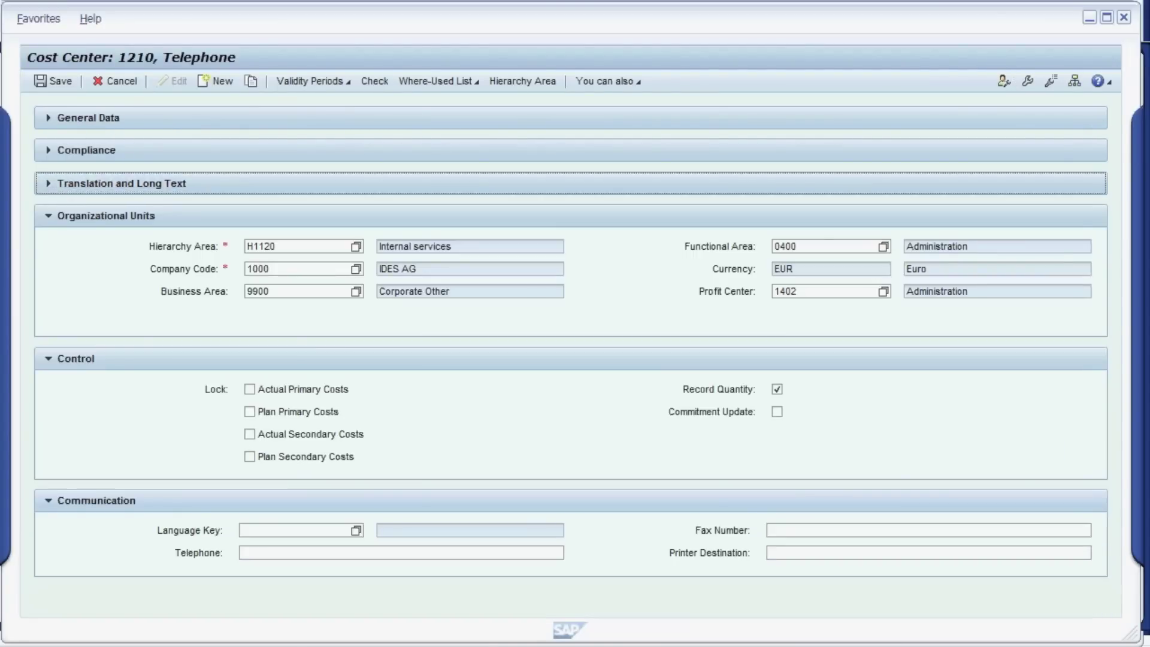
# - Add the Templates block back to the page through personalization, save the layout and check the block on the page
pyautogui.click(1001, 81)
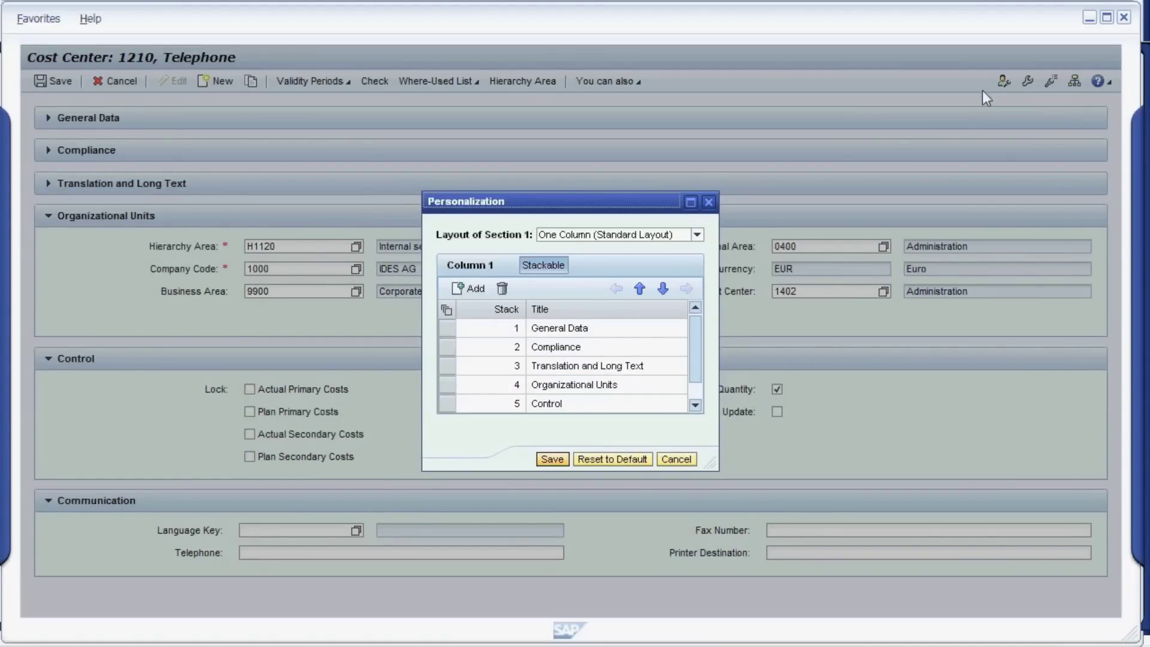
pyautogui.click(473, 290)
pyautogui.click(474, 321)
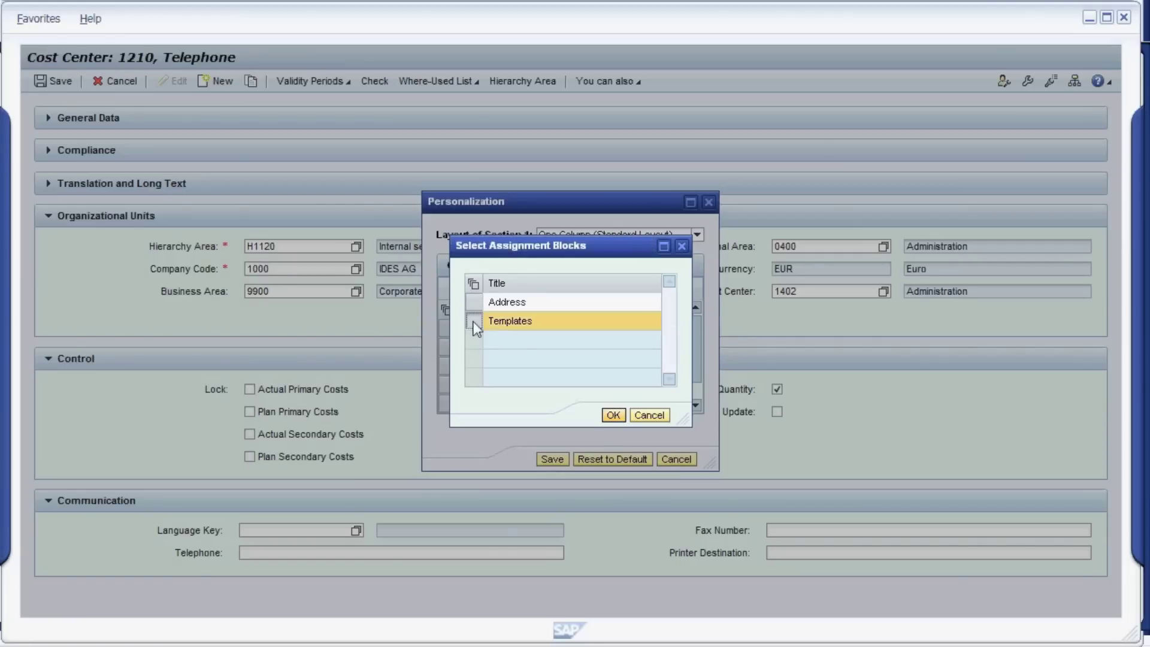
pyautogui.click(613, 416)
pyautogui.click(552, 458)
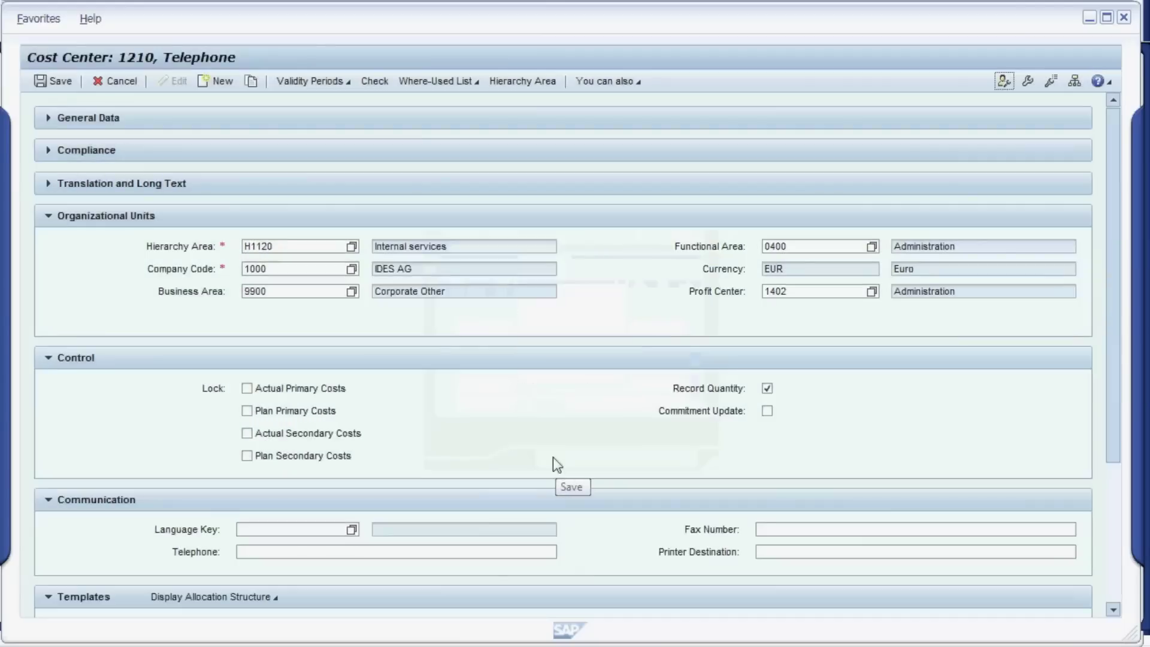
pyautogui.scroll(-5, 103, 591)
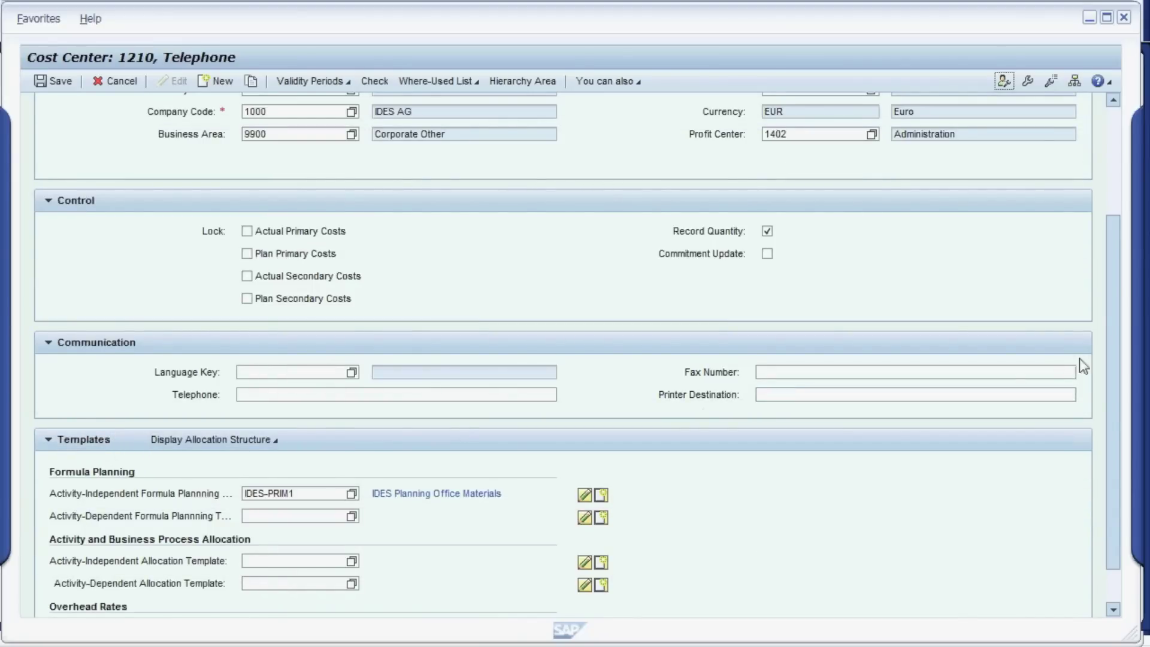
pyautogui.scroll(1, 1111, 303)
pyautogui.moveTo(1109, 296); pyautogui.dragTo(1112, 210)
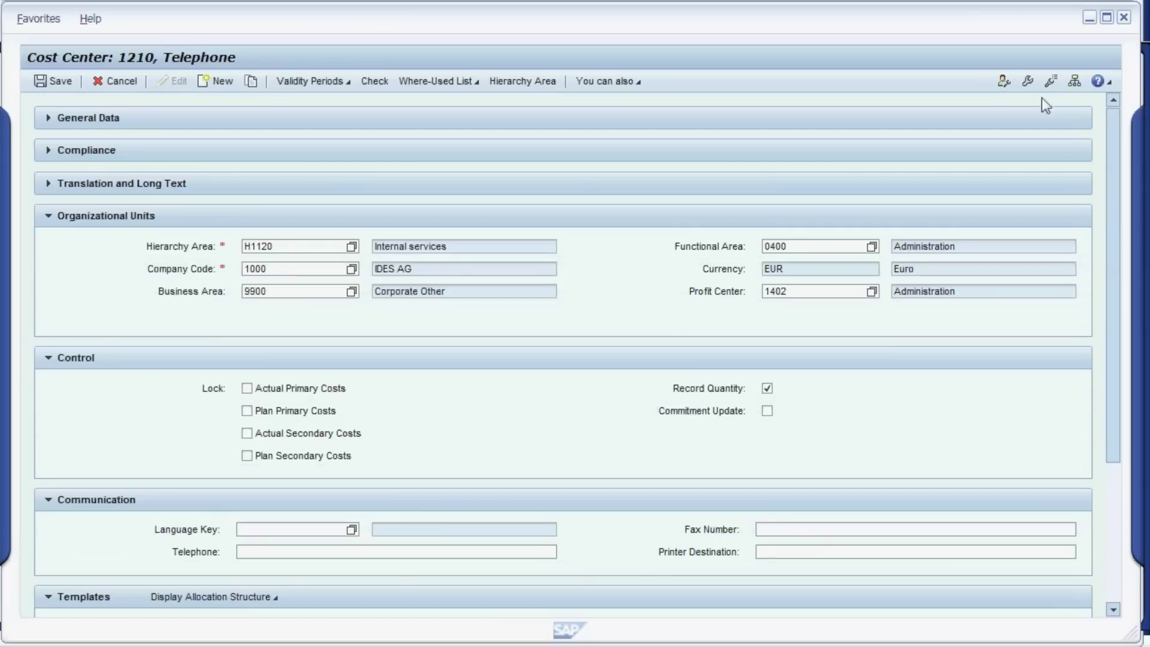
# - Personalize the page's section 1 with the Three Column (1/3: 1/3: 1/3) layout
pyautogui.click(1005, 84)
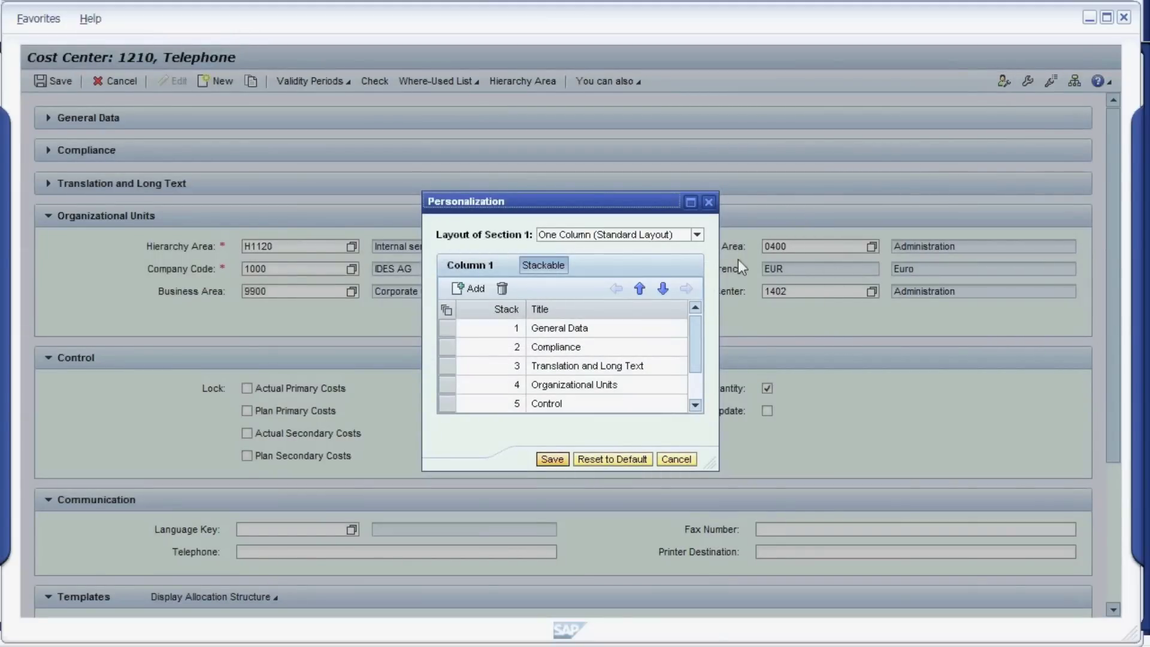
pyautogui.click(697, 235)
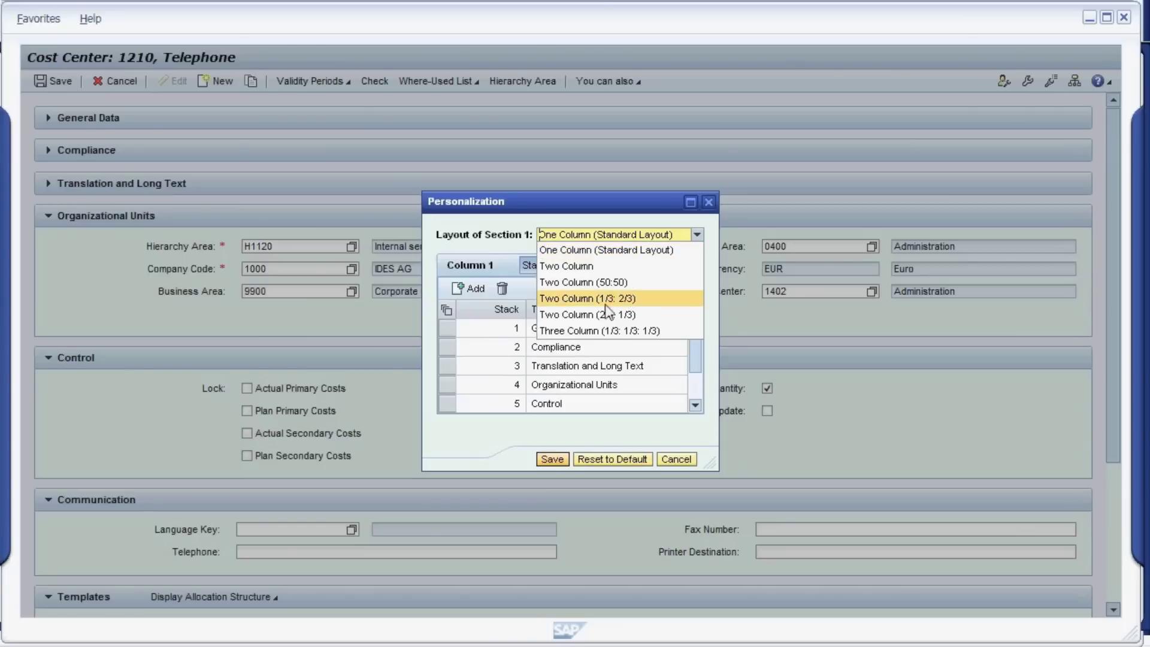
pyautogui.click(555, 331)
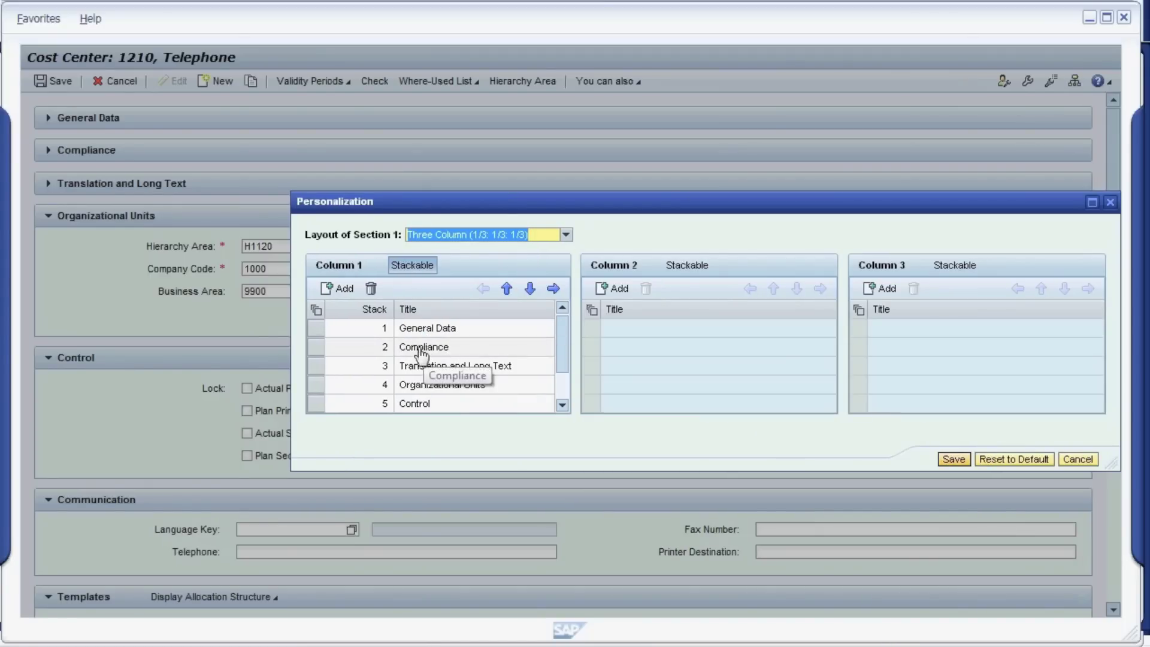
# - Move Control and Communication to column 2, Compliance and Templates to column 3, delete Translation and Long Text, and save the personalization
pyautogui.moveTo(424, 353); pyautogui.dragTo(899, 333)
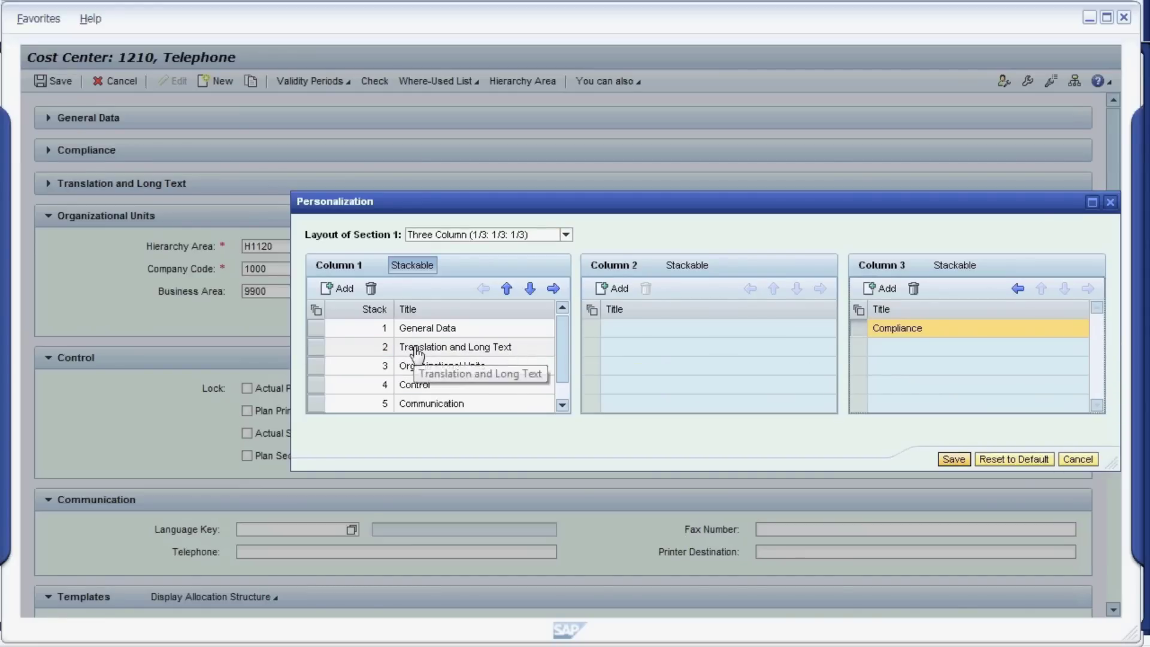
pyautogui.click(315, 349)
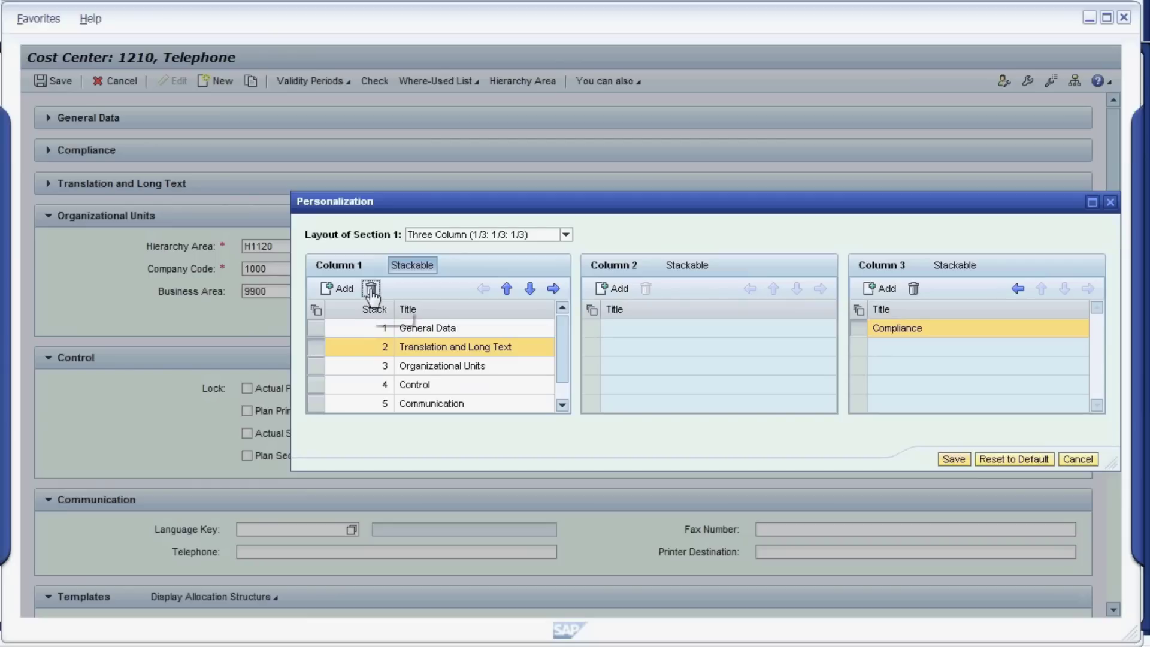
pyautogui.click(371, 290)
pyautogui.moveTo(322, 374); pyautogui.dragTo(659, 335)
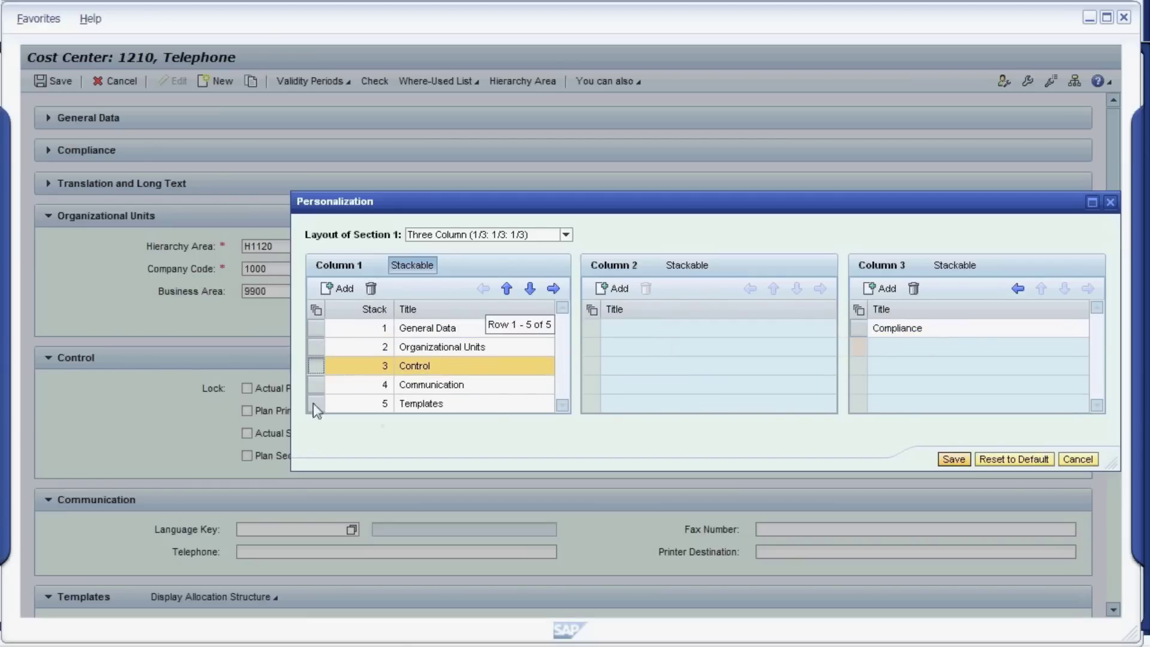
pyautogui.moveTo(318, 373); pyautogui.dragTo(616, 355)
pyautogui.moveTo(316, 366); pyautogui.dragTo(919, 362)
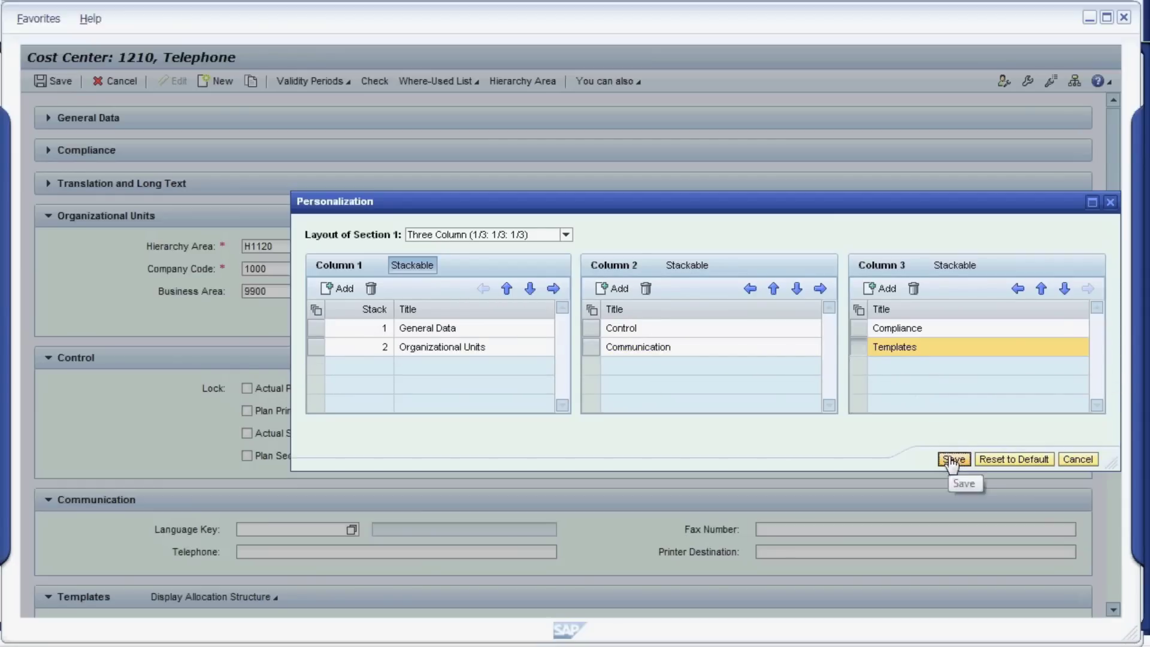
pyautogui.click(953, 459)
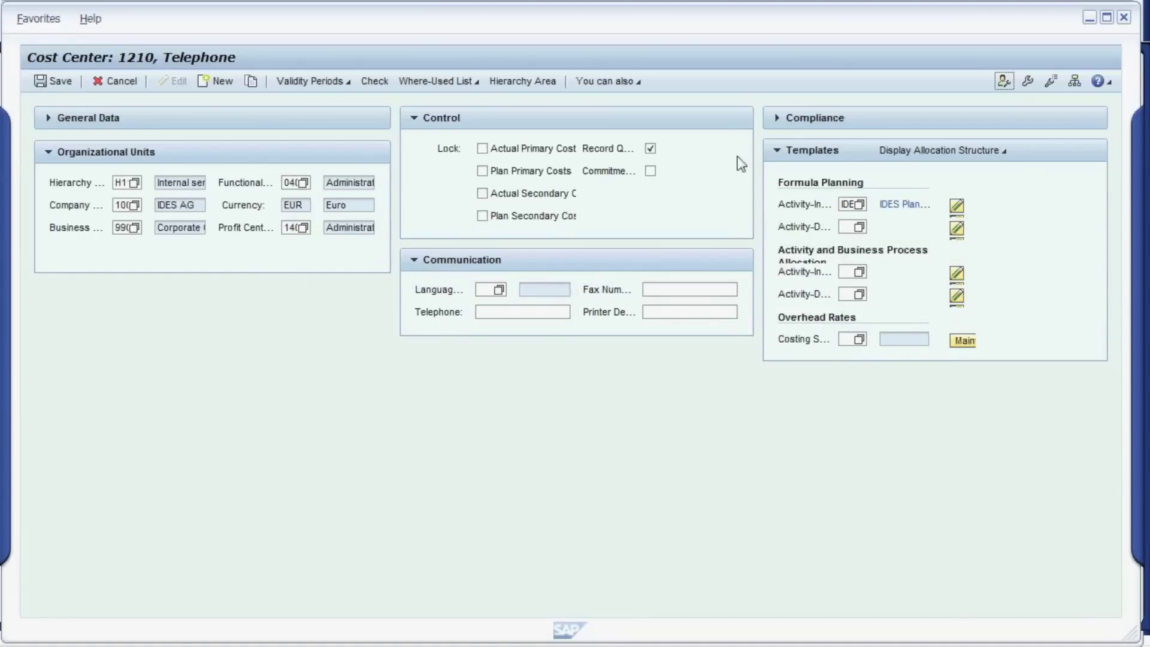
# - Expand the Compliance and General Data sections in the three-column page
pyautogui.click(777, 122)
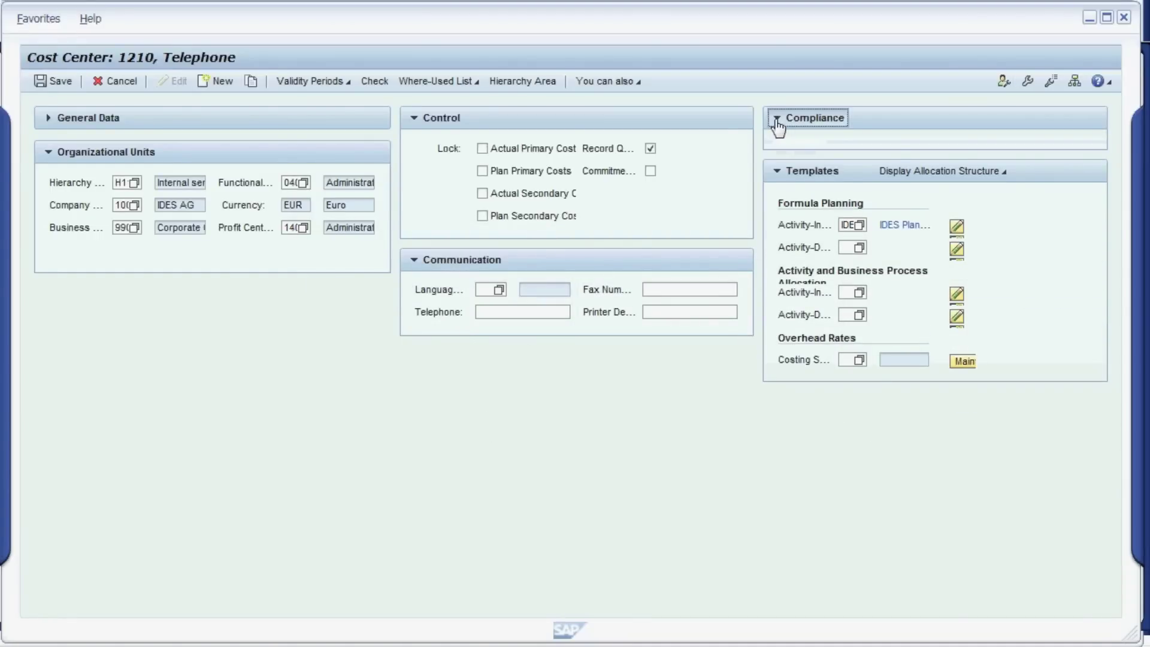
pyautogui.click(51, 120)
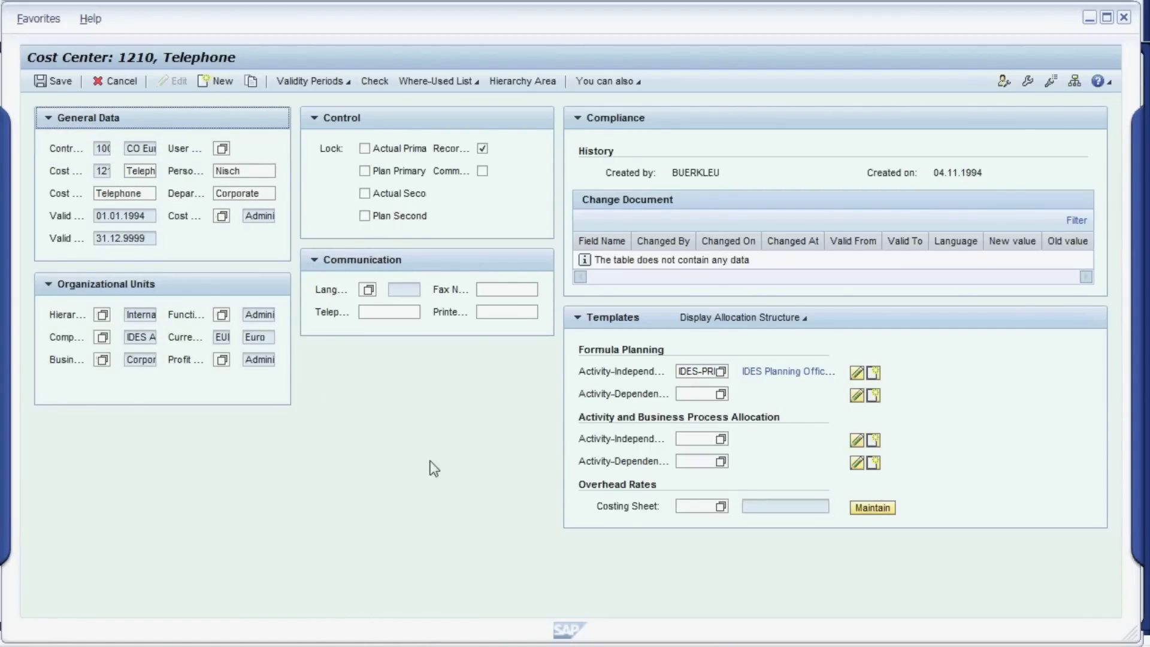
# - Make column 3 stackable in the page personalization and move Templates up into stack 1 with Compliance
pyautogui.click(1005, 84)
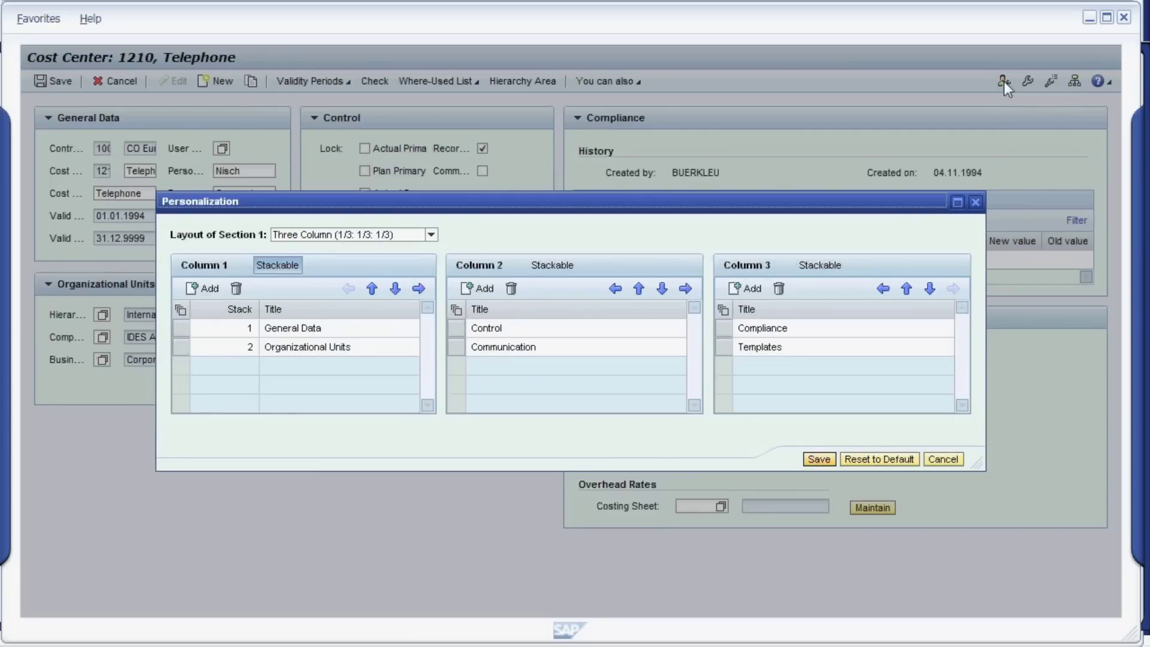
pyautogui.click(815, 270)
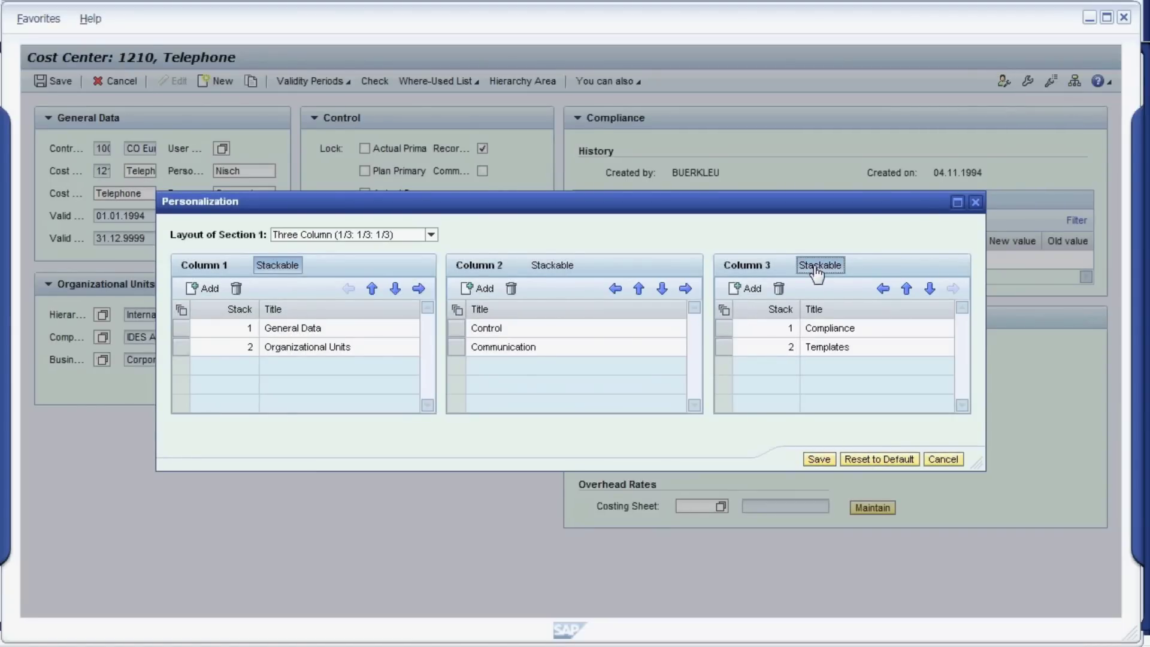
pyautogui.click(723, 349)
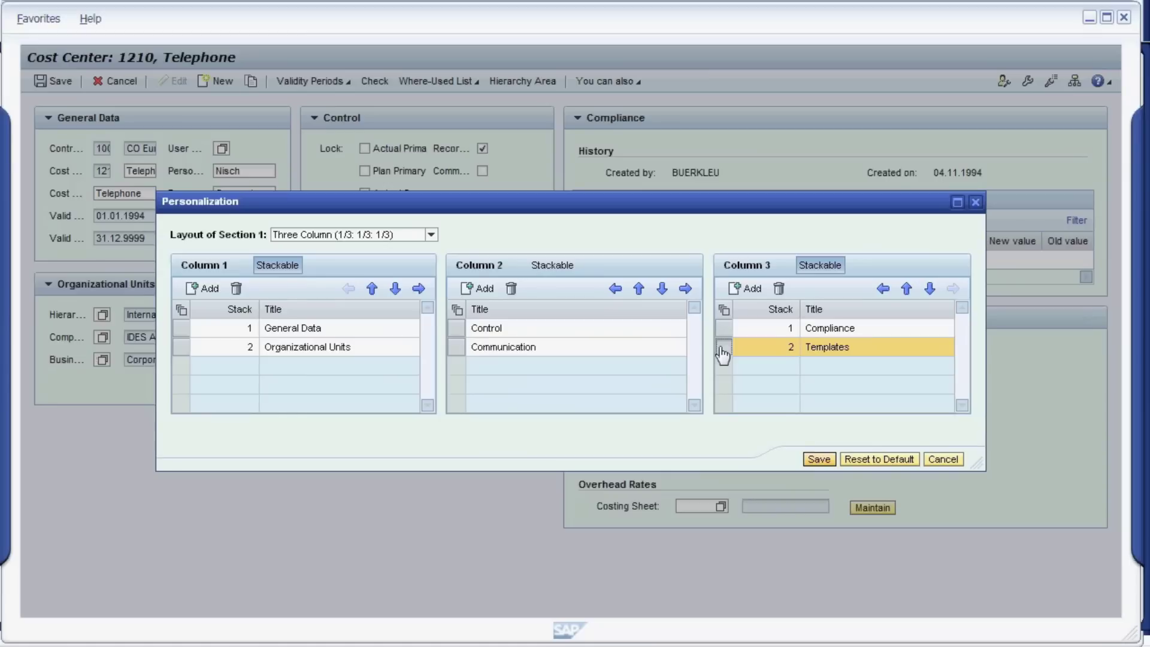
pyautogui.click(906, 290)
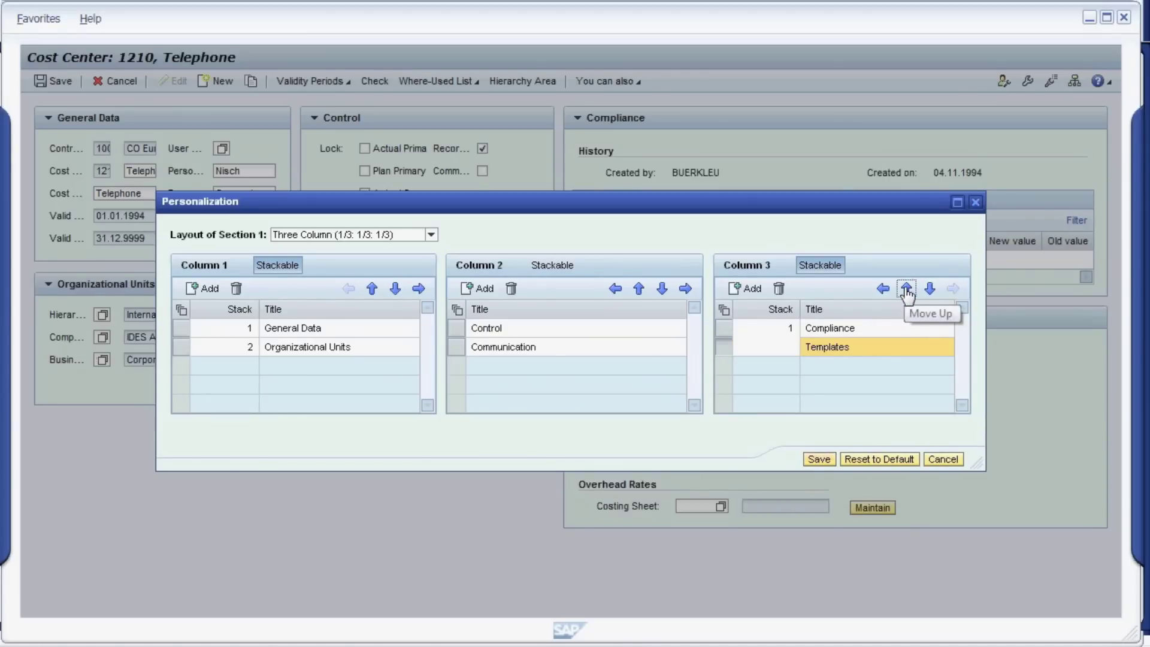